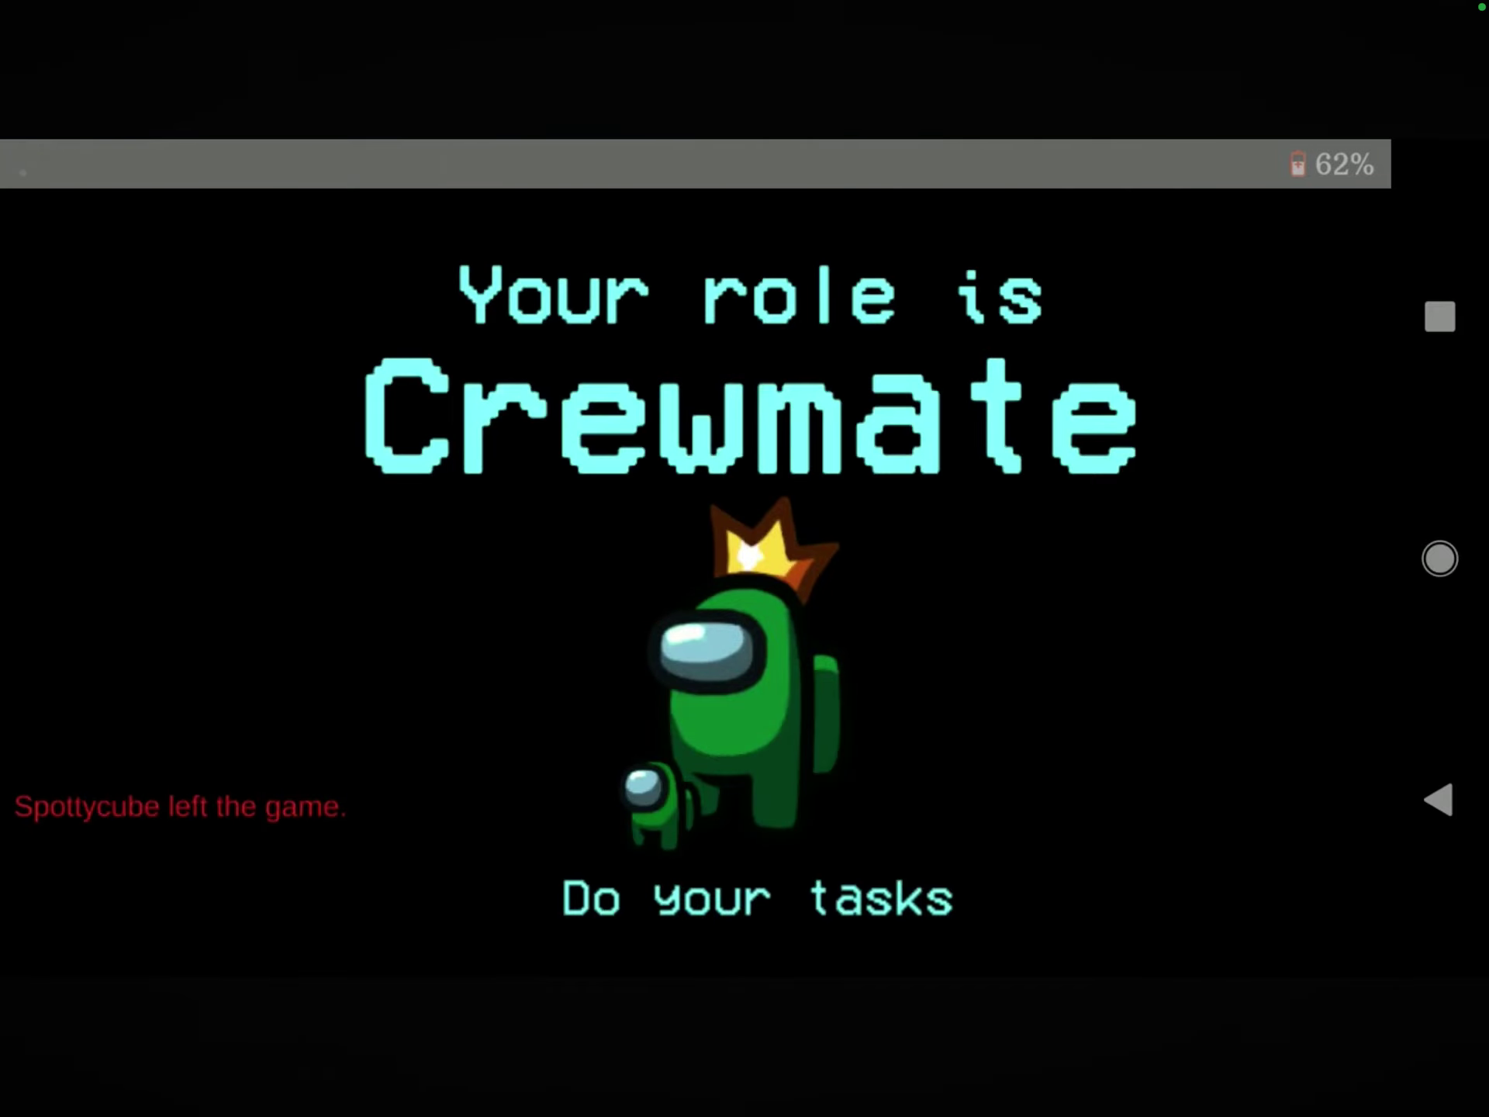
- Watch through Kitchen, Security and Electrical, then pause at 0:48 in the Lounge
{"action": "left_click", "coordinate": [438, 489]}
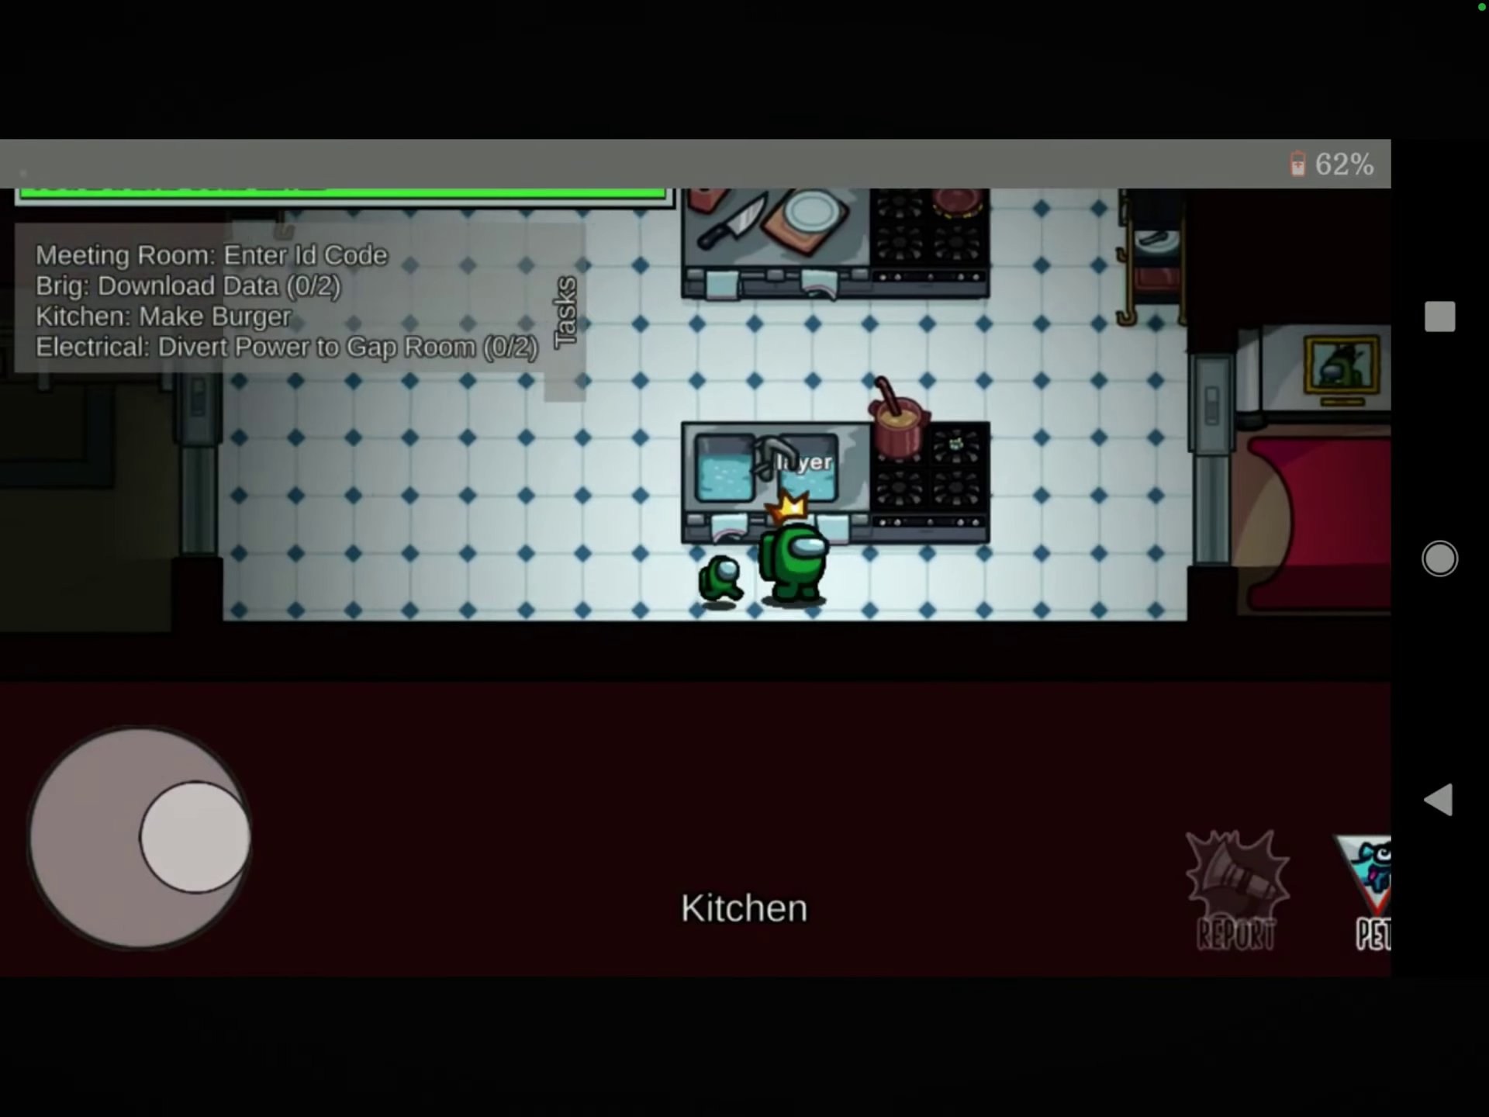
{"action": "left_click_drag", "start_coordinate": [196, 836], "coordinate": [195, 836]}
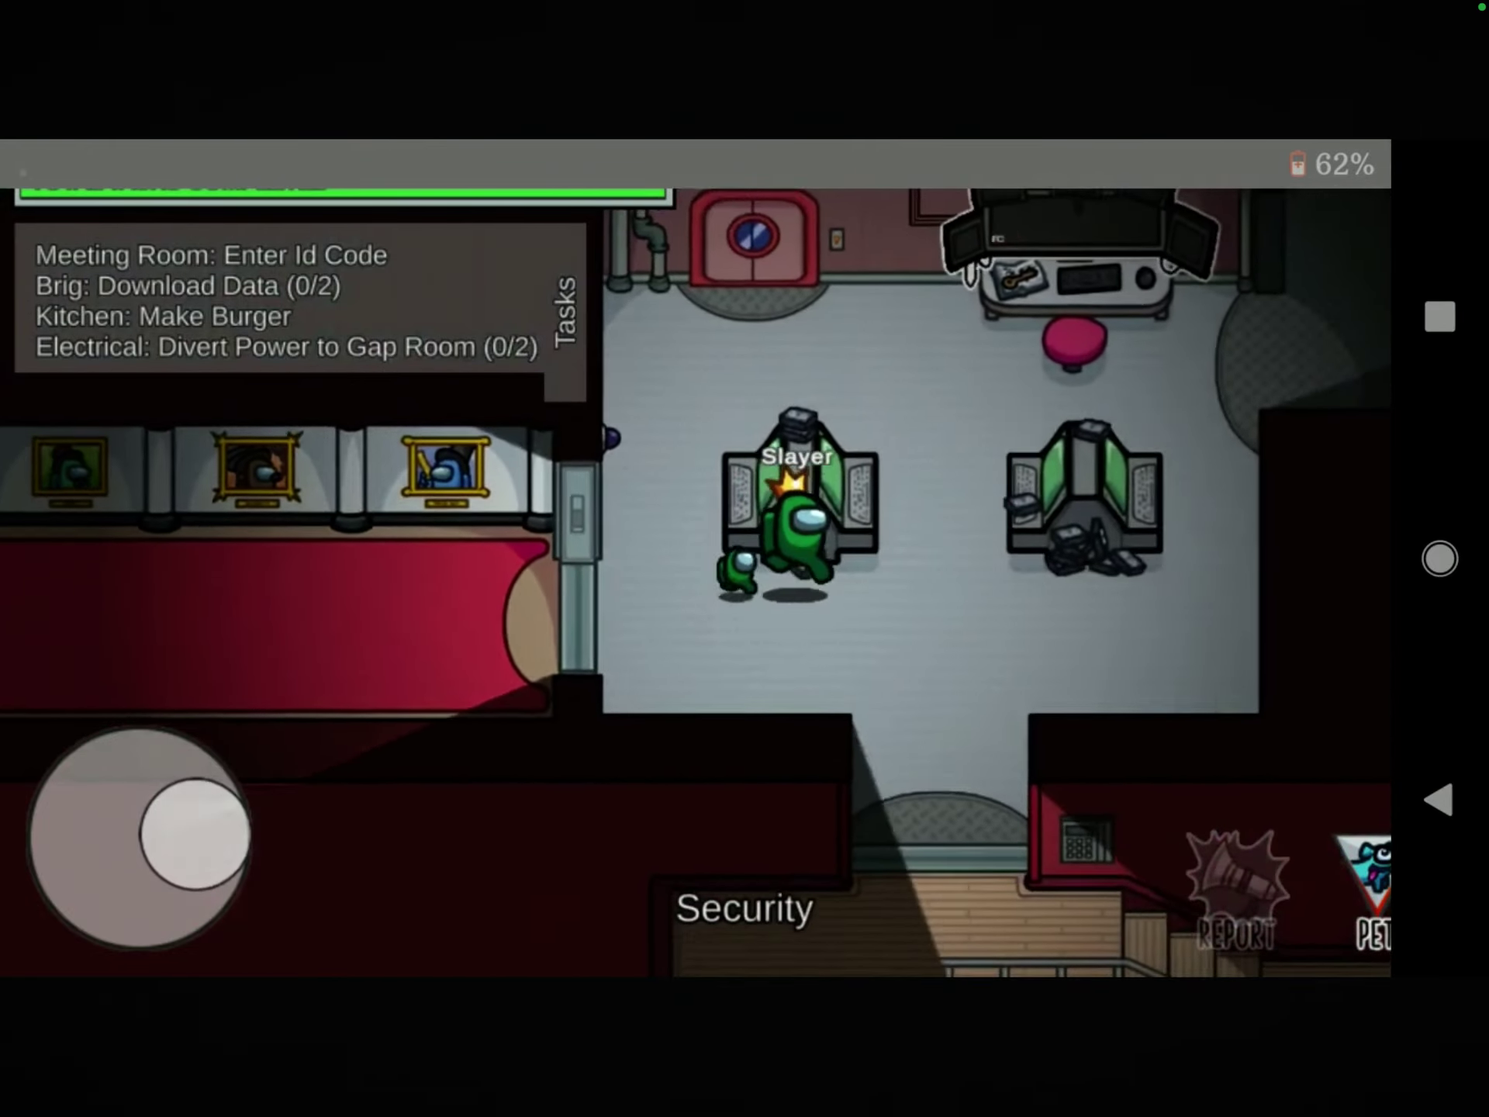
{"action": "left_click_drag", "start_coordinate": [197, 835], "coordinate": [128, 782]}
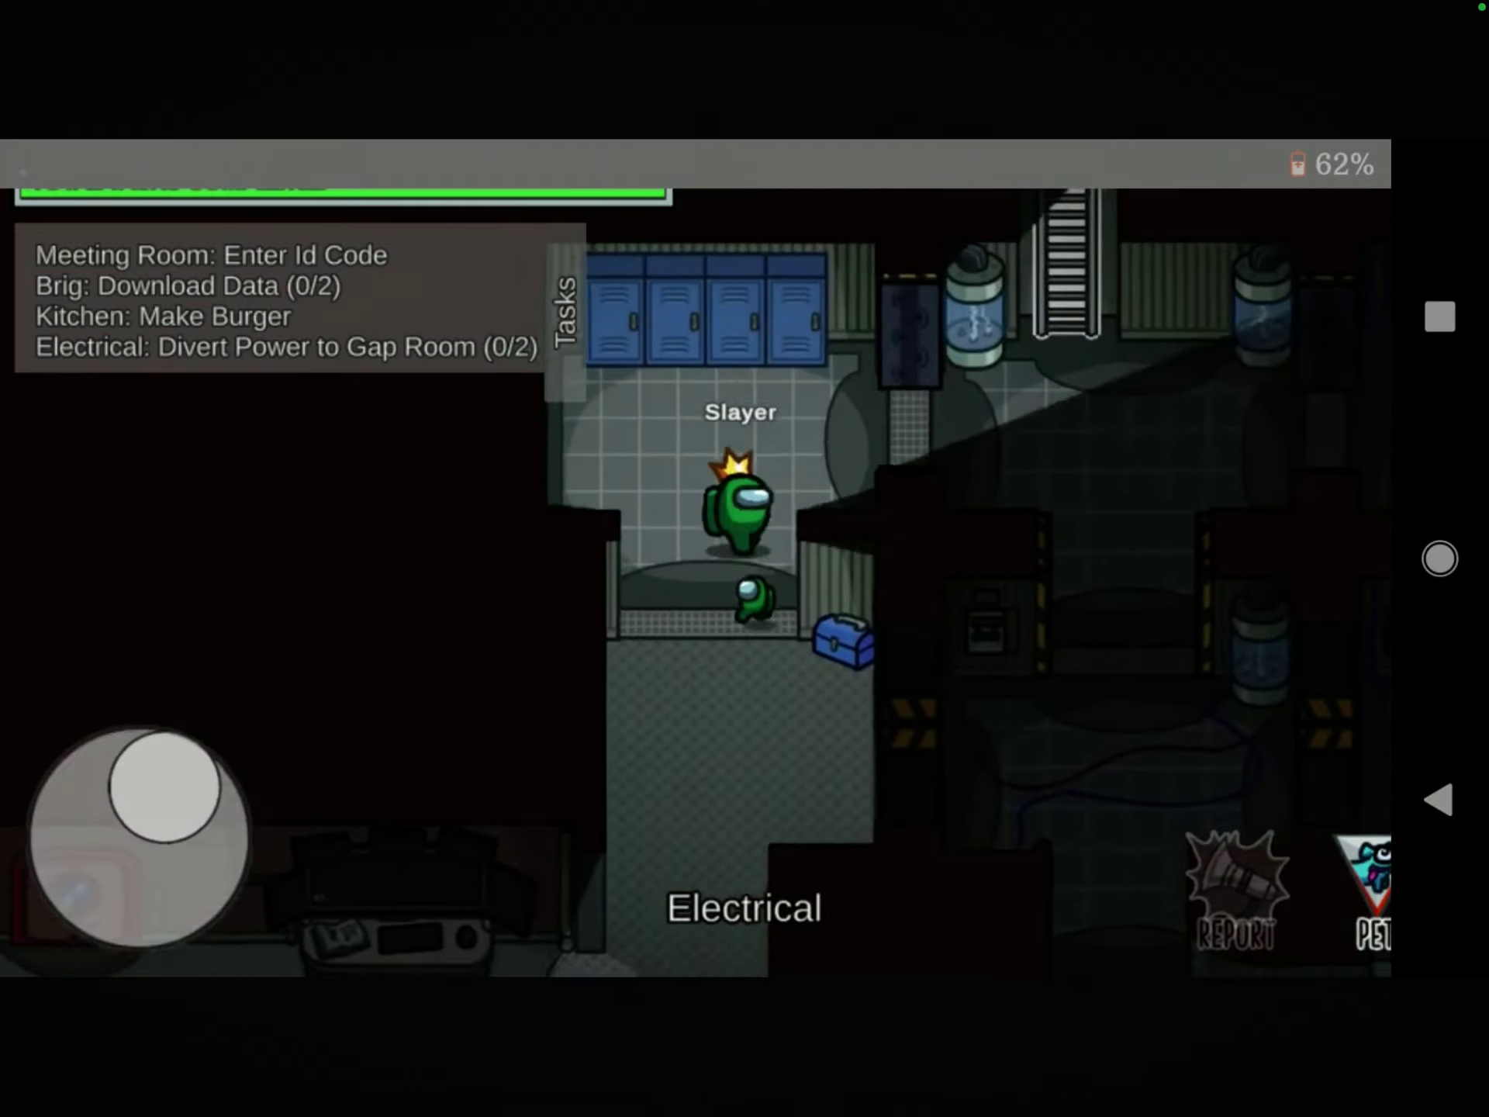
{"action": "mouse_move", "coordinate": [129, 782]}
{"action": "left_mouse_down"}
{"action": "mouse_move", "coordinate": [143, 894]}
{"action": "mouse_move", "coordinate": [189, 864]}
{"action": "mouse_move", "coordinate": [190, 822]}
{"action": "mouse_move", "coordinate": [147, 781]}
{"action": "mouse_move", "coordinate": [194, 838]}
{"action": "mouse_move", "coordinate": [167, 788]}
{"action": "mouse_move", "coordinate": [190, 838]}
{"action": "mouse_move", "coordinate": [173, 791]}
{"action": "mouse_move", "coordinate": [83, 837]}
{"action": "mouse_move", "coordinate": [130, 778]}
{"action": "mouse_move", "coordinate": [88, 812]}
{"action": "left_mouse_up"}
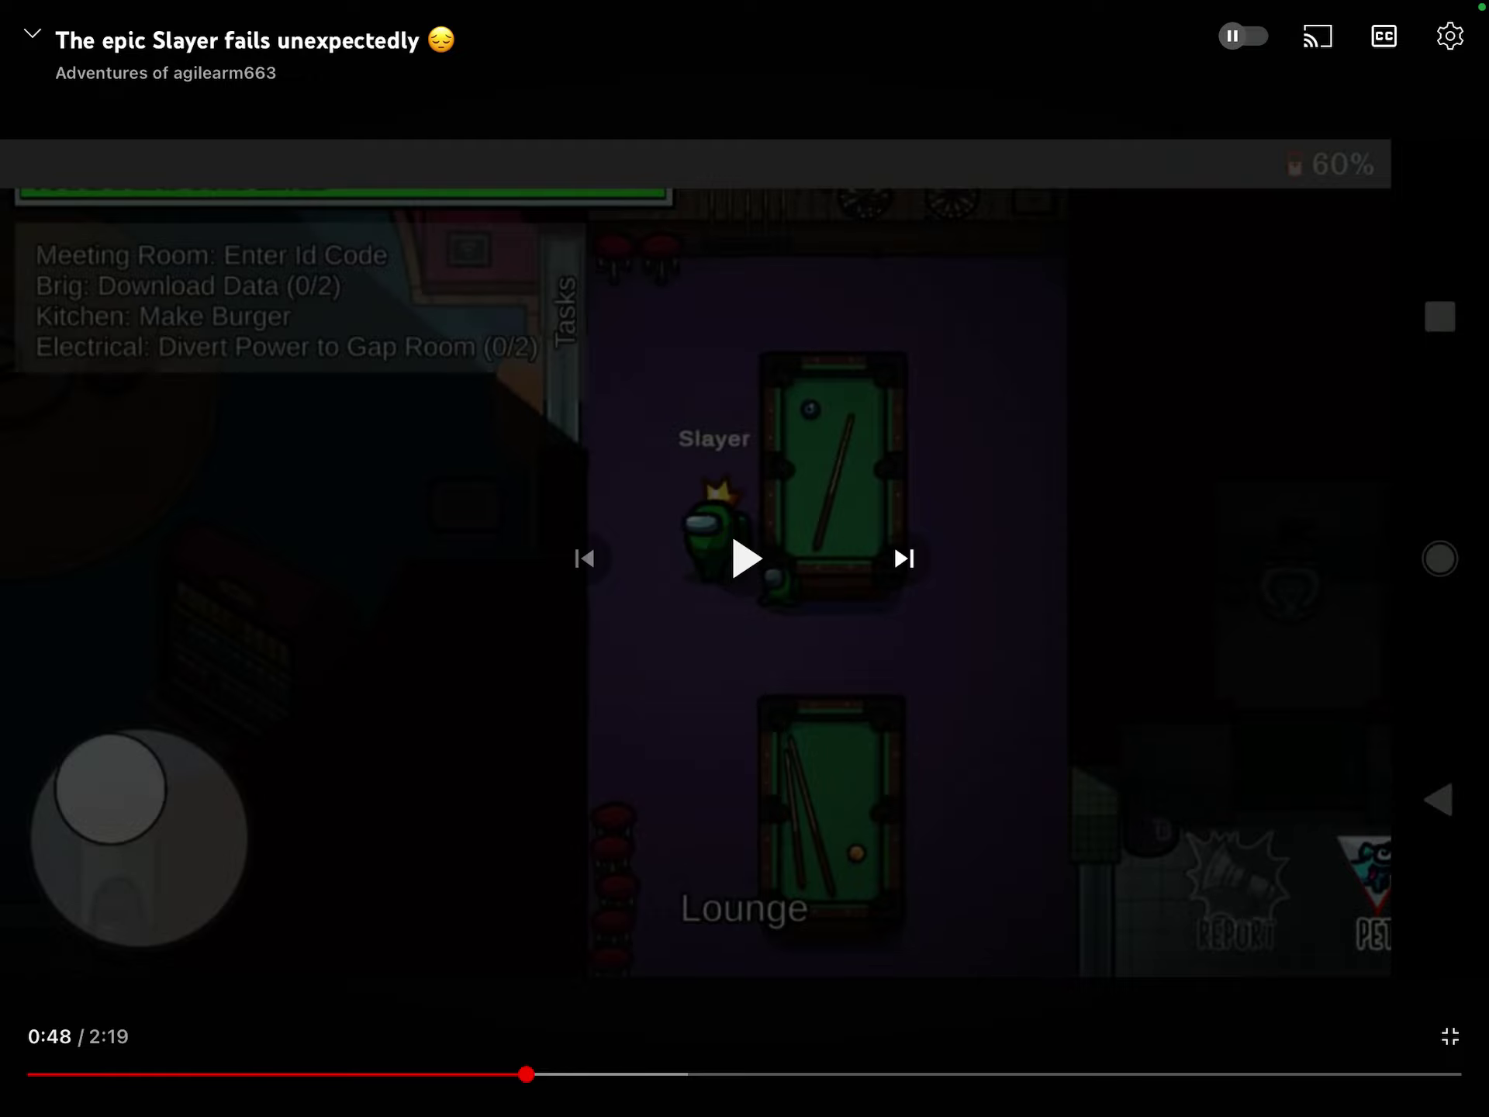
- Resume the video from 0:48 until the crewmate fixes the lights in Gap Room
{"action": "left_click", "coordinate": [745, 559]}
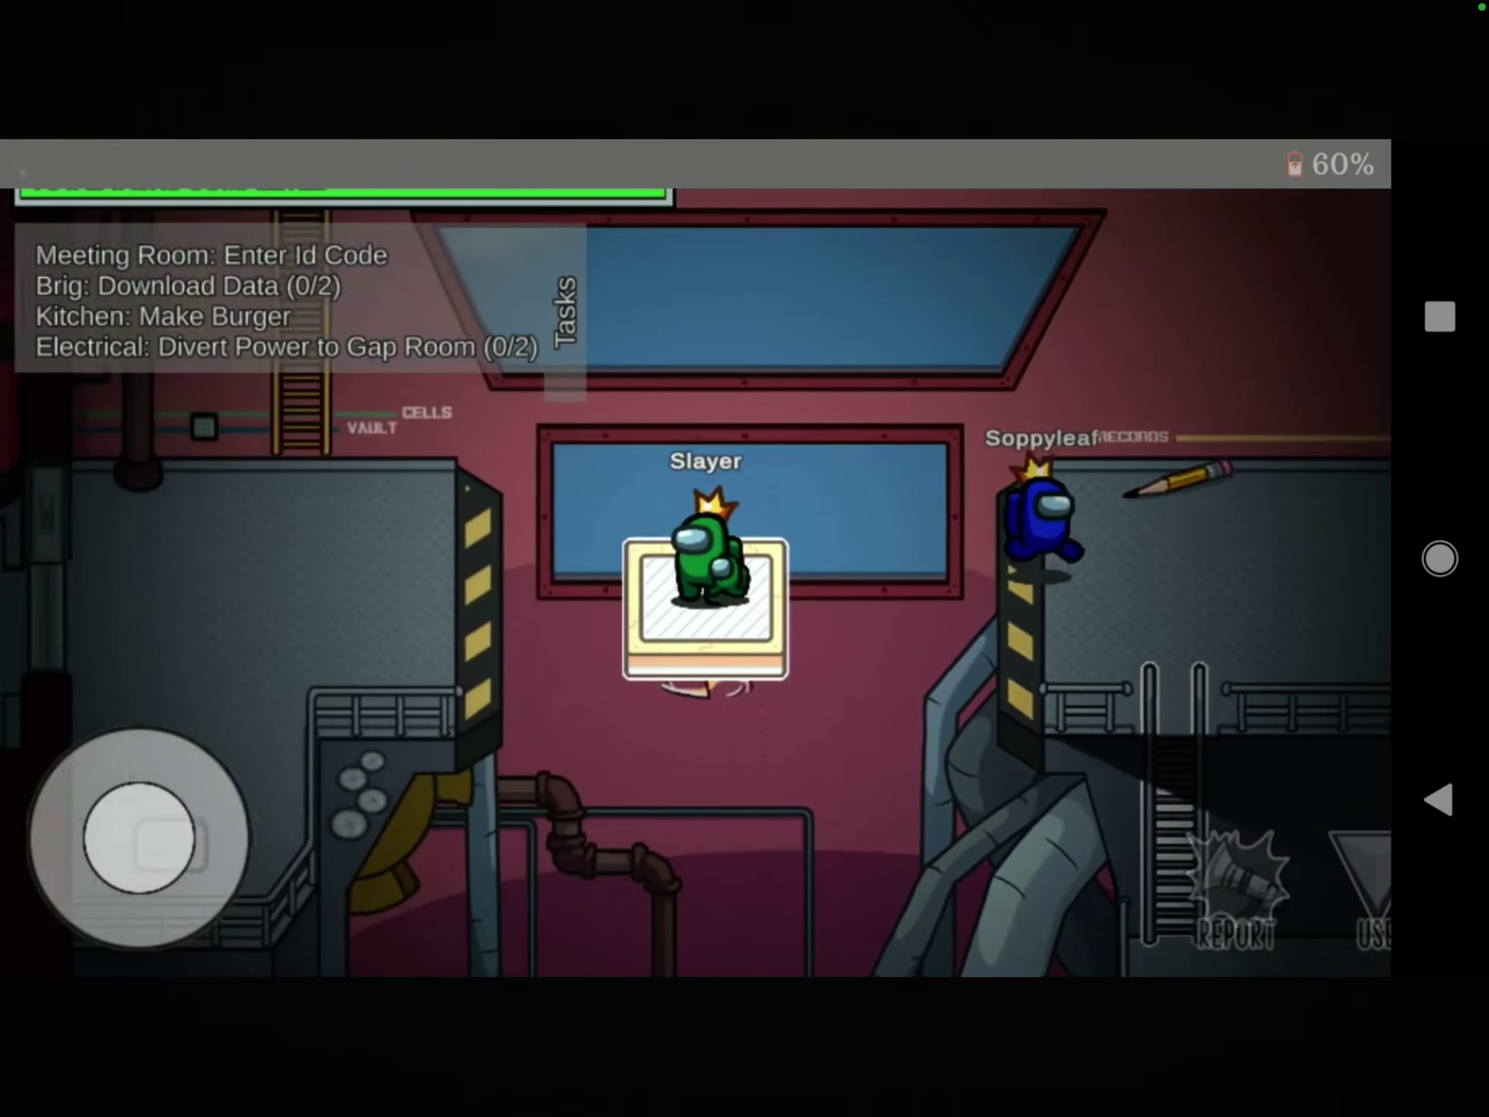
- Raise the volume and watch the crewmate go through Engine Room to Kitchen's Make Burger task
{"action": "key", "text": "XF86AudioRaiseVolume"}
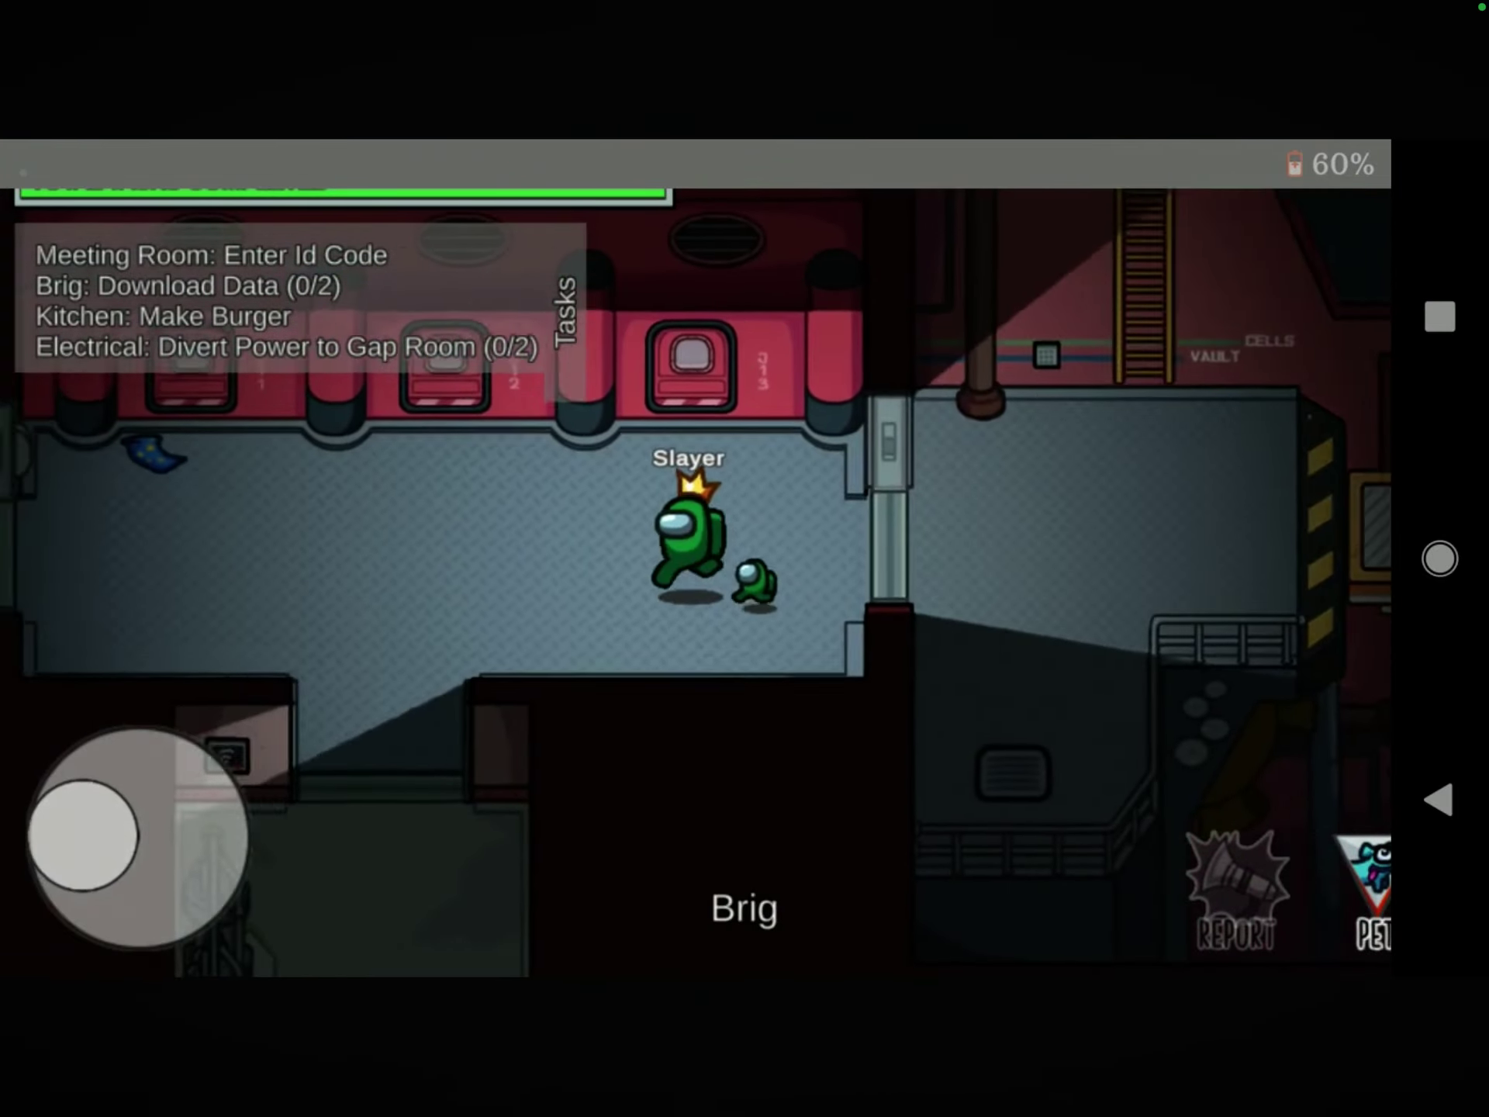
{"action": "mouse_move", "coordinate": [84, 856]}
{"action": "left_mouse_down"}
{"action": "mouse_move", "coordinate": [114, 888]}
{"action": "mouse_move", "coordinate": [148, 894]}
{"action": "left_mouse_up"}
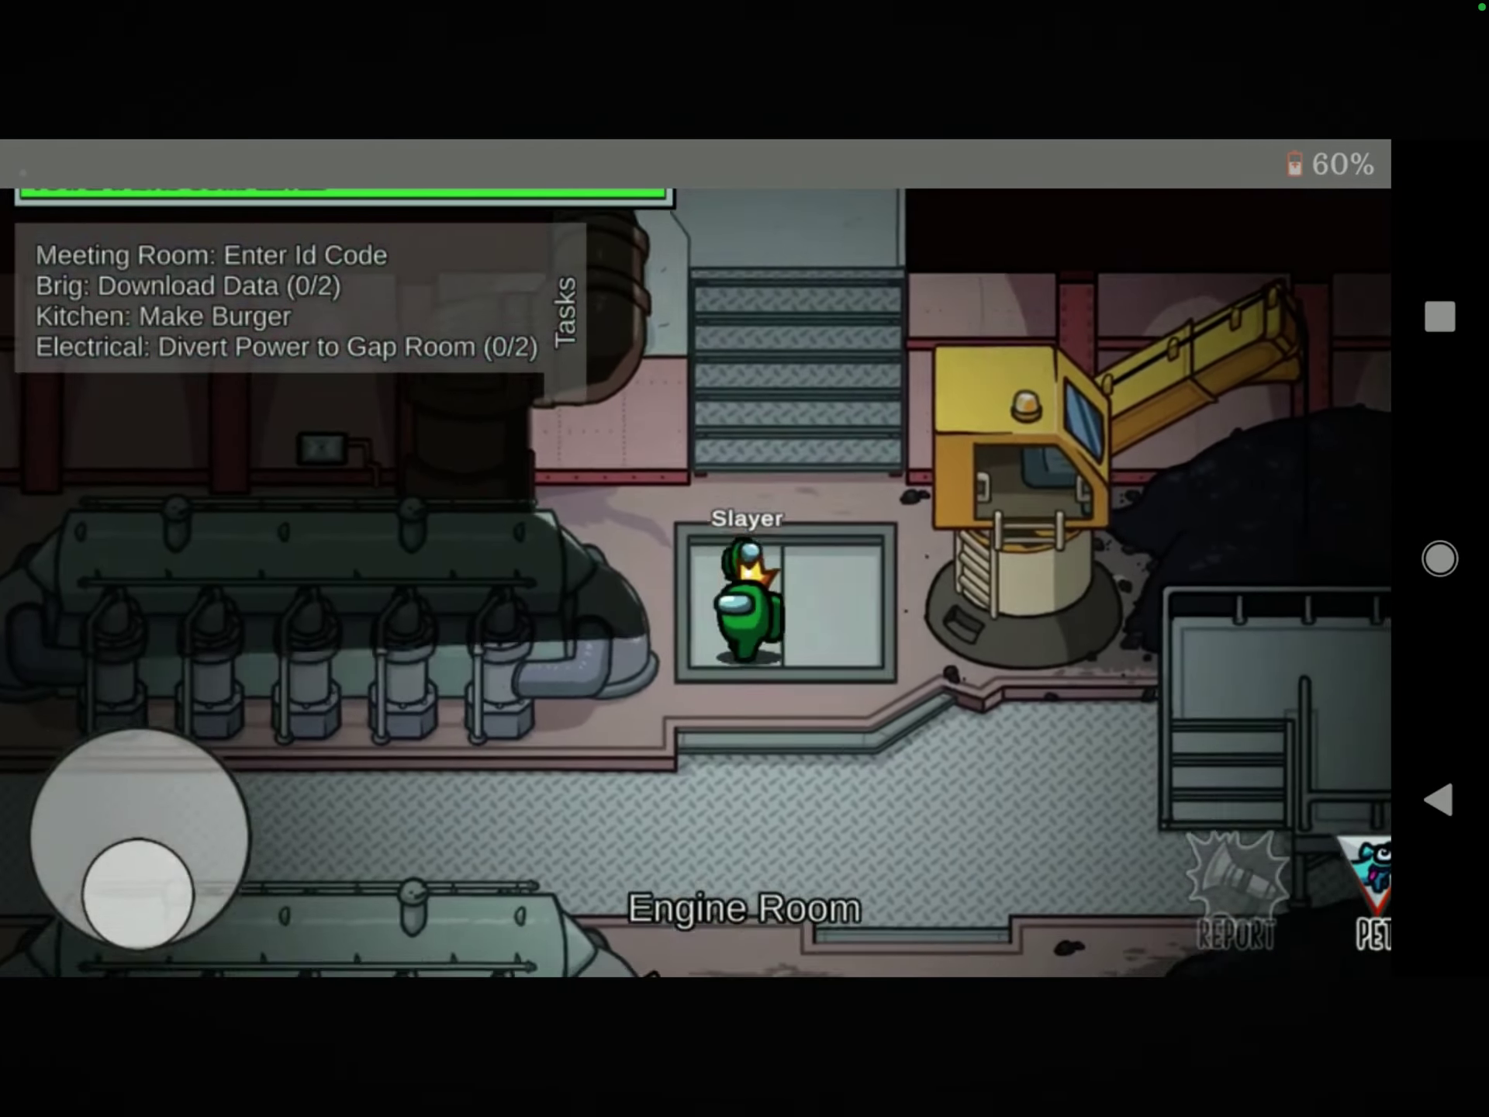
{"action": "mouse_move", "coordinate": [148, 895]}
{"action": "left_mouse_down"}
{"action": "mouse_move", "coordinate": [104, 878]}
{"action": "mouse_move", "coordinate": [82, 834]}
{"action": "left_mouse_up"}
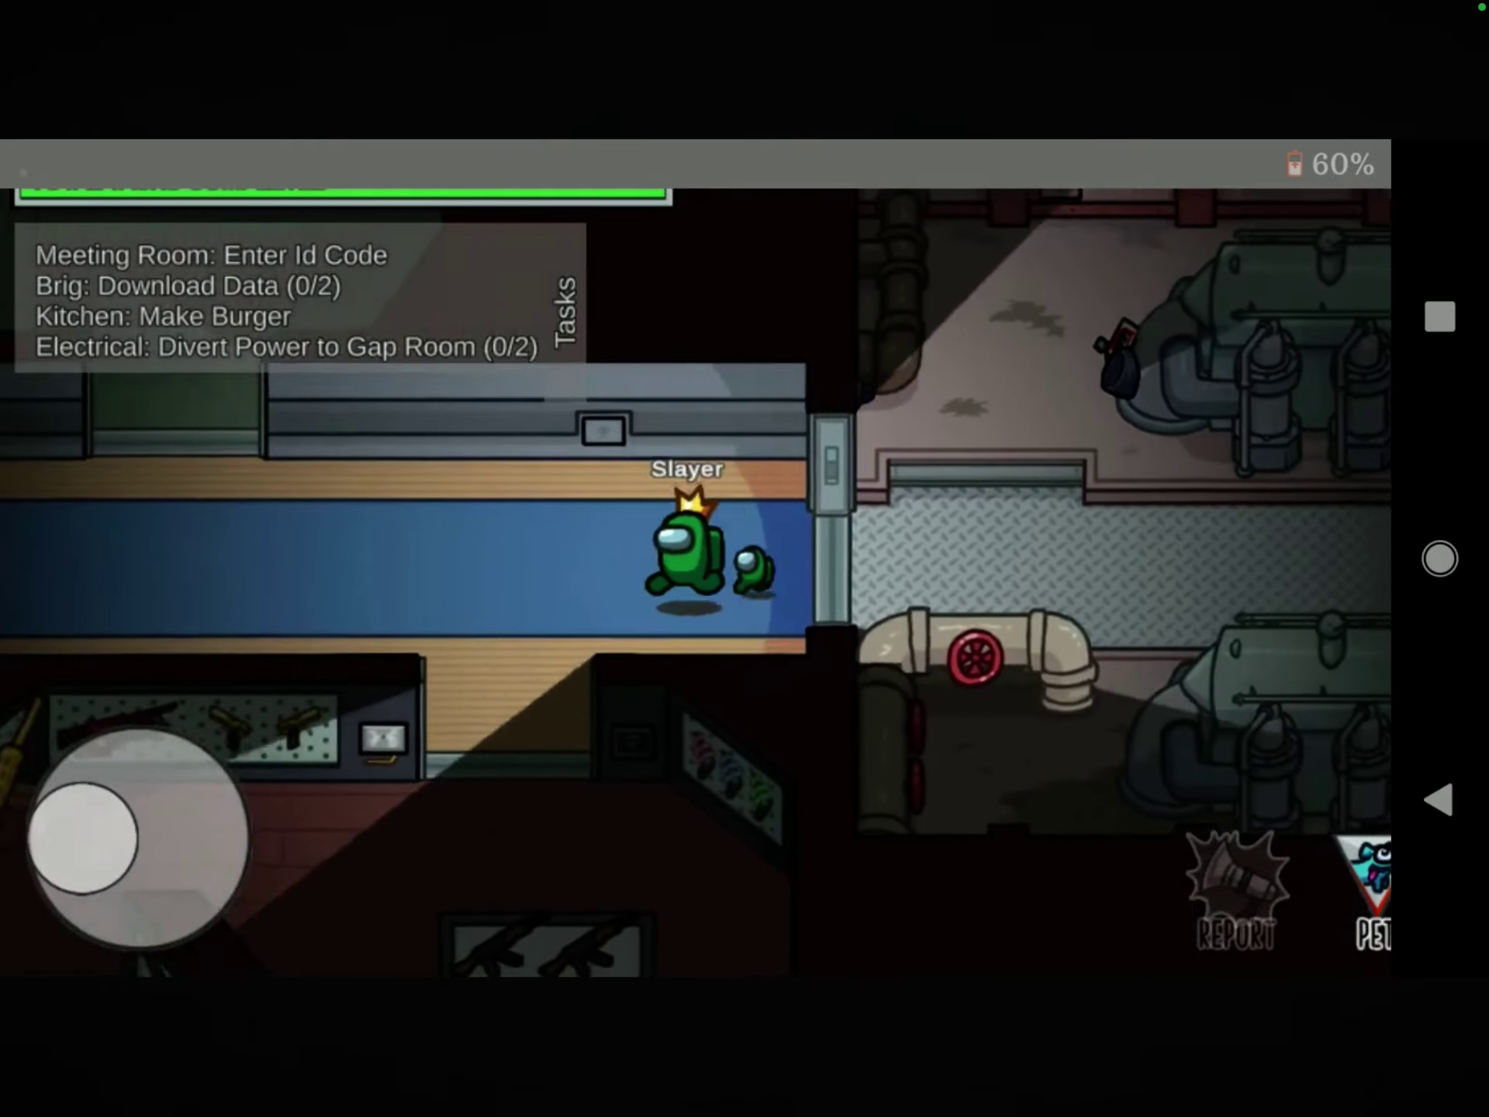
{"action": "mouse_move", "coordinate": [83, 833]}
{"action": "left_mouse_down"}
{"action": "mouse_move", "coordinate": [100, 879]}
{"action": "mouse_move", "coordinate": [149, 894]}
{"action": "mouse_move", "coordinate": [106, 885]}
{"action": "mouse_move", "coordinate": [177, 877]}
{"action": "mouse_move", "coordinate": [193, 822]}
{"action": "mouse_move", "coordinate": [173, 788]}
{"action": "mouse_move", "coordinate": [137, 781]}
{"action": "mouse_move", "coordinate": [193, 853]}
{"action": "mouse_move", "coordinate": [186, 865]}
{"action": "mouse_move", "coordinate": [173, 880]}
{"action": "mouse_move", "coordinate": [142, 779]}
{"action": "mouse_move", "coordinate": [174, 792]}
{"action": "left_mouse_up"}
- Watch to the Defeat screen at 2:19 and exit full screen to the watch page
{"action": "left_click", "coordinate": [1364, 897]}
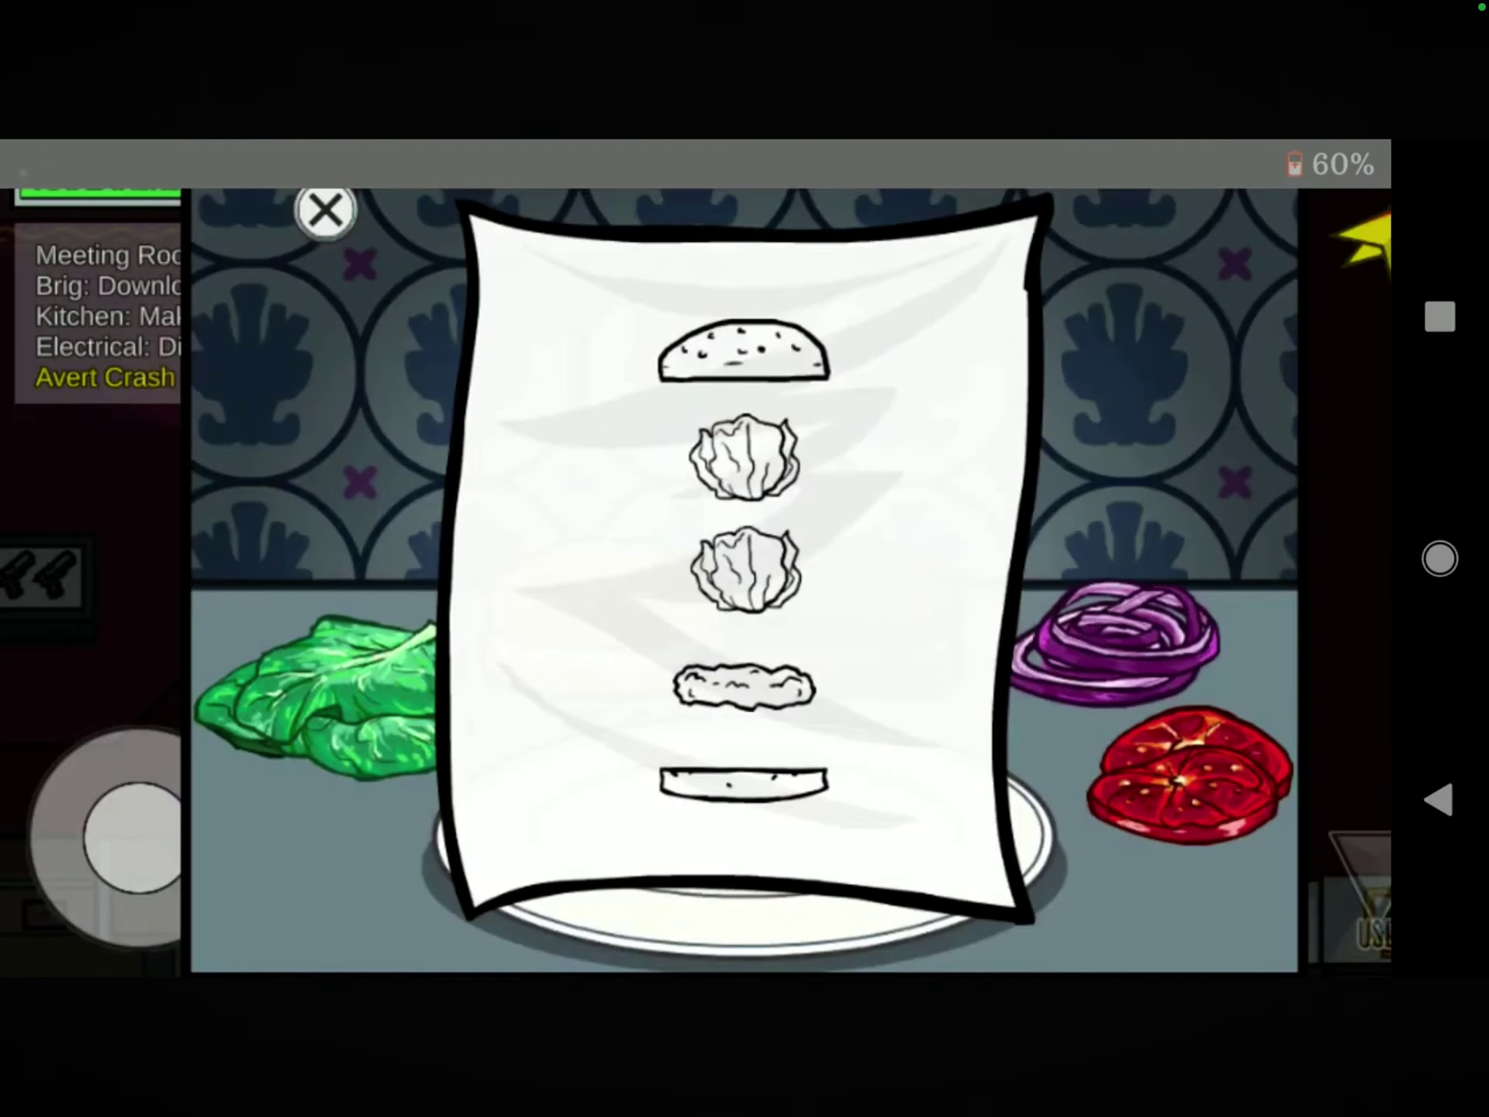
{"action": "left_click", "coordinate": [326, 210]}
{"action": "mouse_move", "coordinate": [134, 837]}
{"action": "left_mouse_down"}
{"action": "mouse_move", "coordinate": [113, 887]}
{"action": "mouse_move", "coordinate": [87, 811]}
{"action": "mouse_move", "coordinate": [106, 788]}
{"action": "mouse_move", "coordinate": [83, 817]}
{"action": "mouse_move", "coordinate": [104, 793]}
{"action": "mouse_move", "coordinate": [173, 791]}
{"action": "mouse_move", "coordinate": [156, 788]}
{"action": "mouse_move", "coordinate": [195, 837]}
{"action": "mouse_move", "coordinate": [140, 781]}
{"action": "left_mouse_up"}
{"action": "mouse_move", "coordinate": [137, 779]}
{"action": "left_mouse_down"}
{"action": "mouse_move", "coordinate": [193, 827]}
{"action": "mouse_move", "coordinate": [133, 781]}
{"action": "mouse_move", "coordinate": [180, 798]}
{"action": "left_mouse_up"}
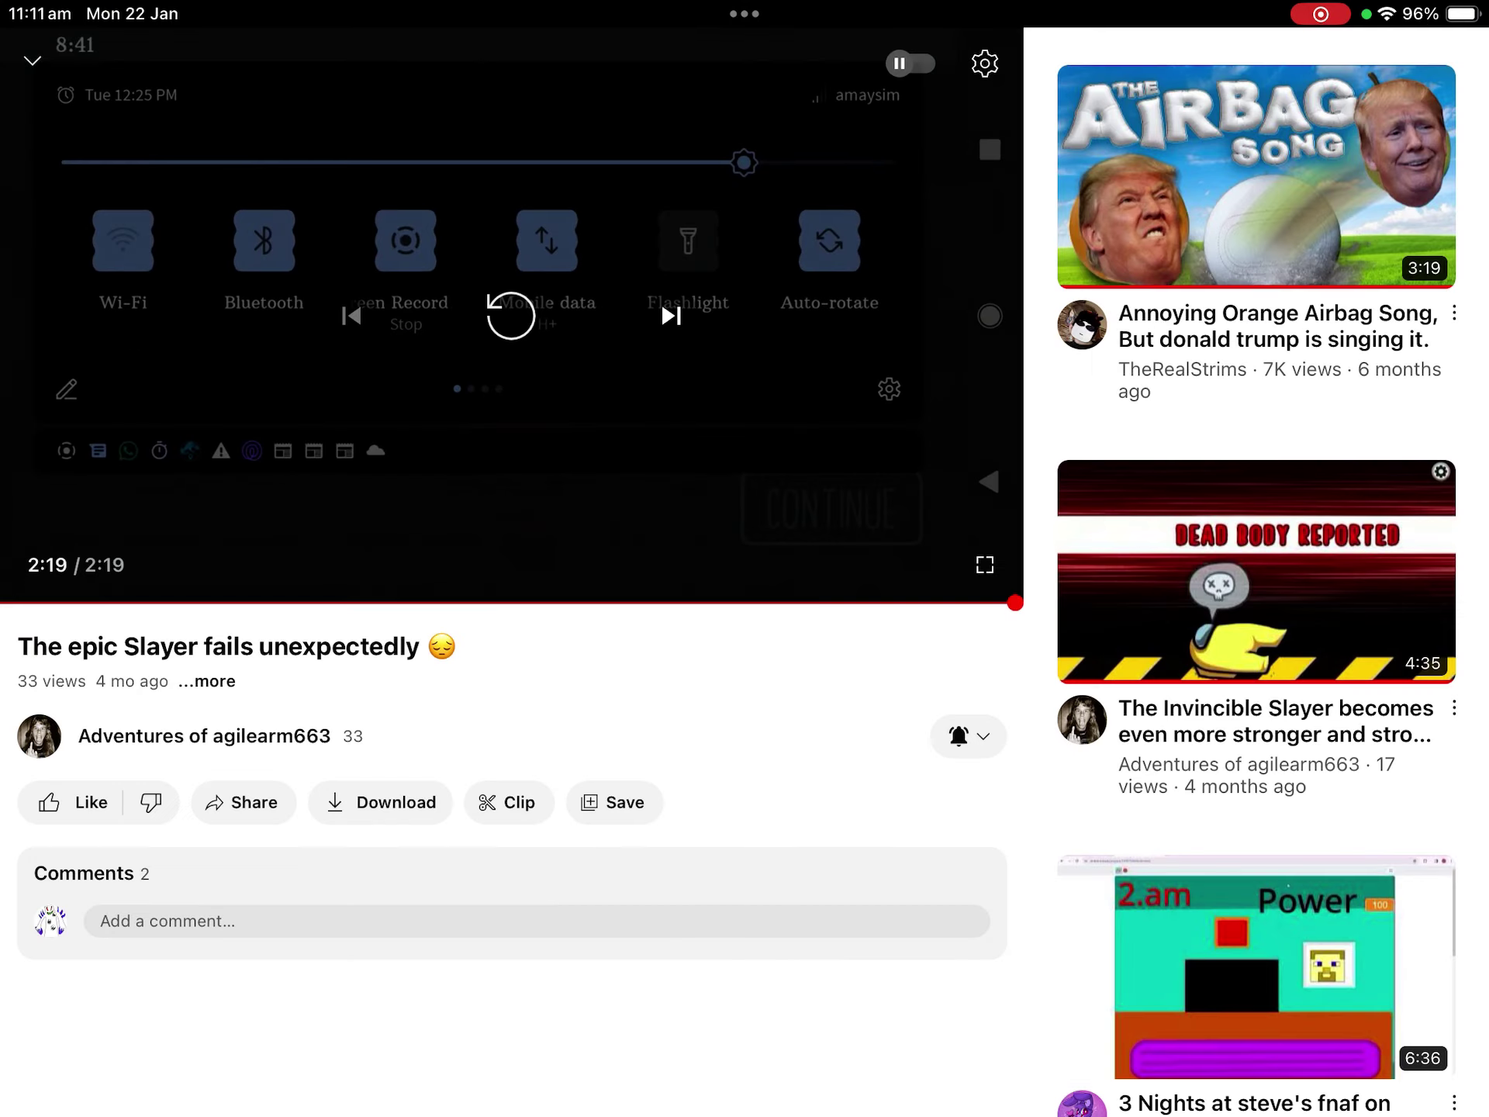
{"action": "left_click", "coordinate": [513, 873]}
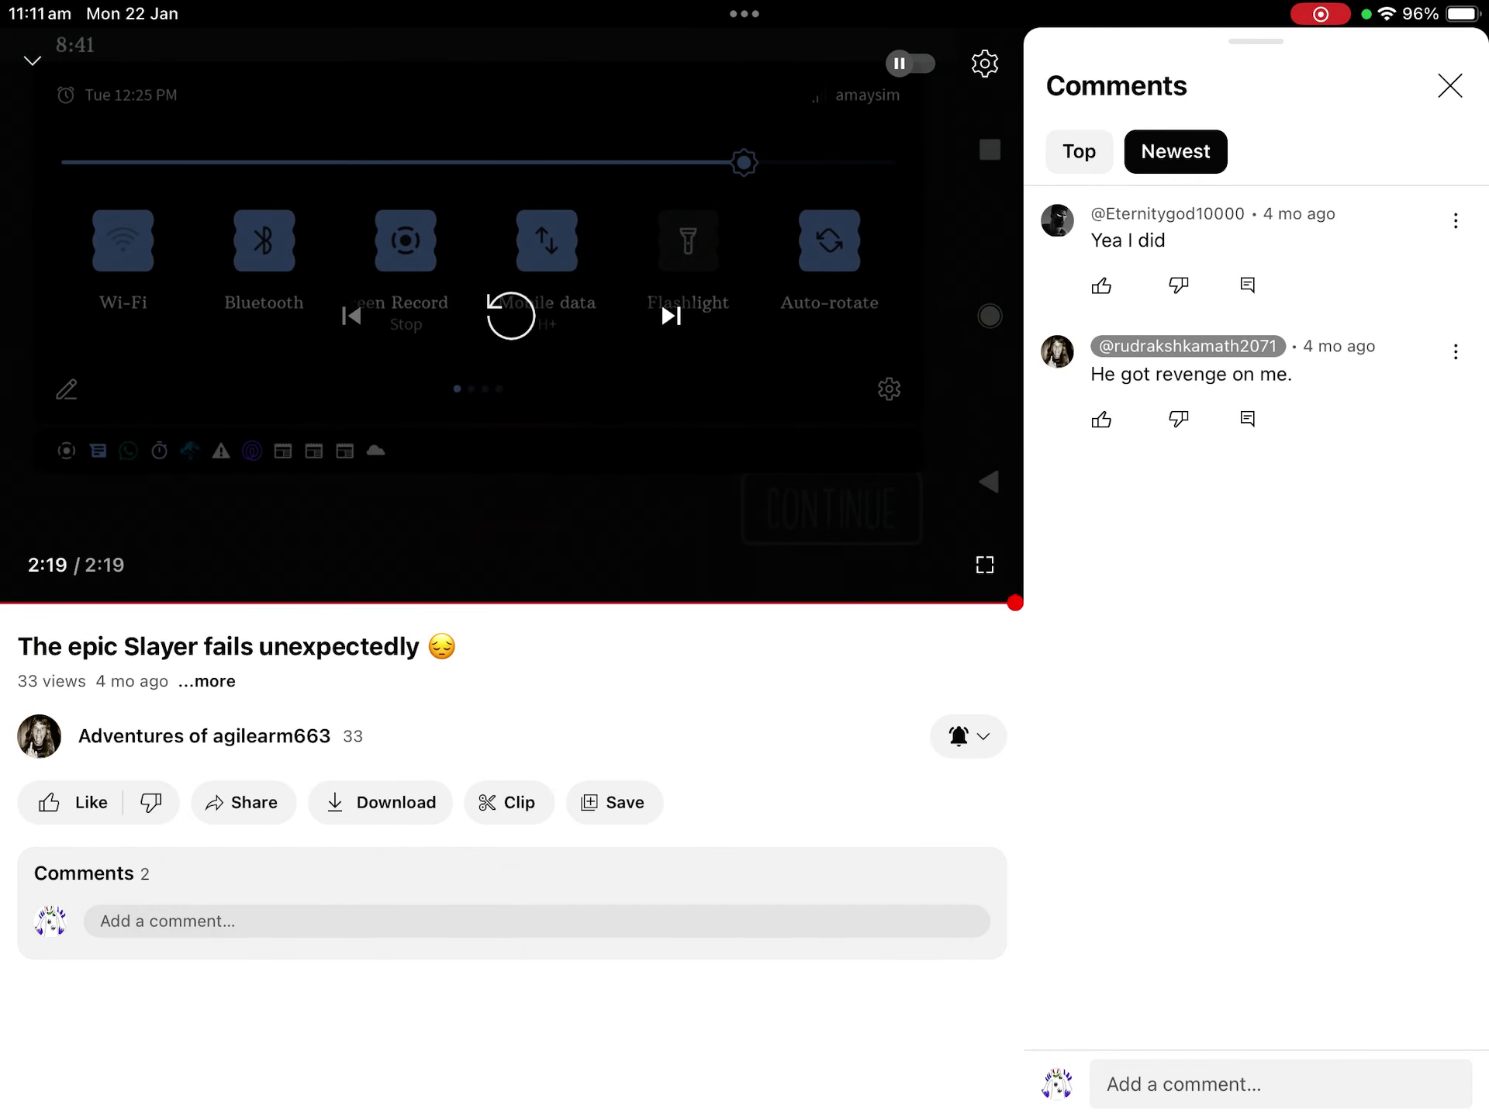
{"action": "left_click", "coordinate": [1450, 85]}
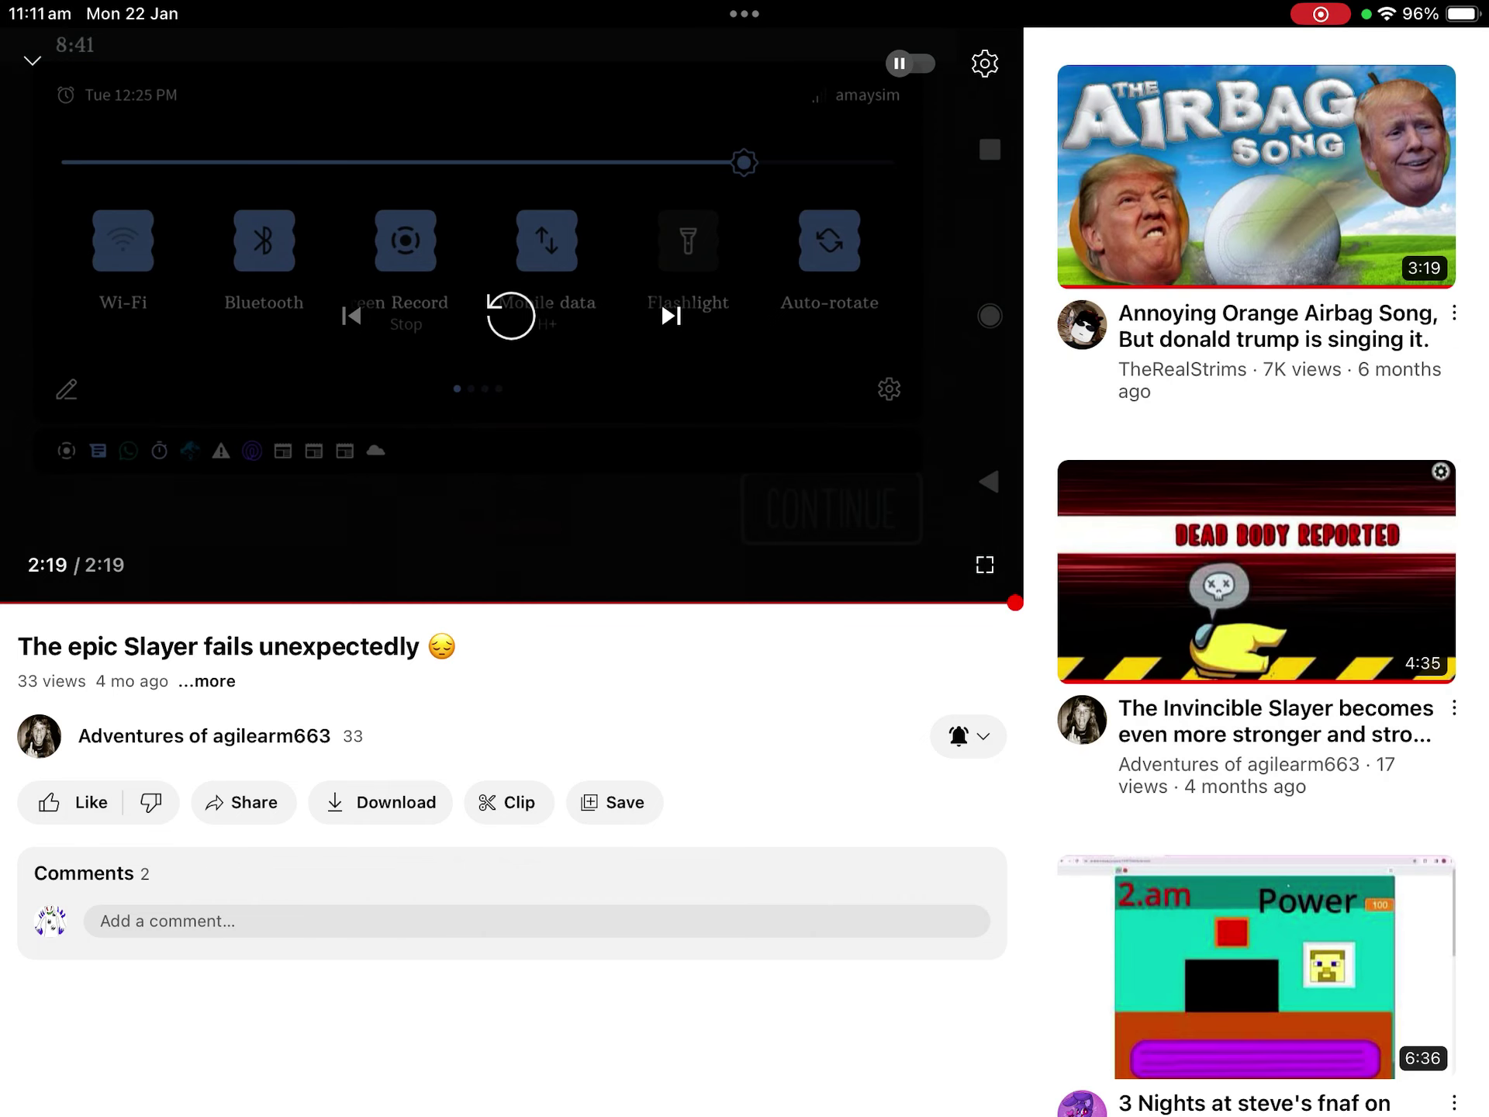